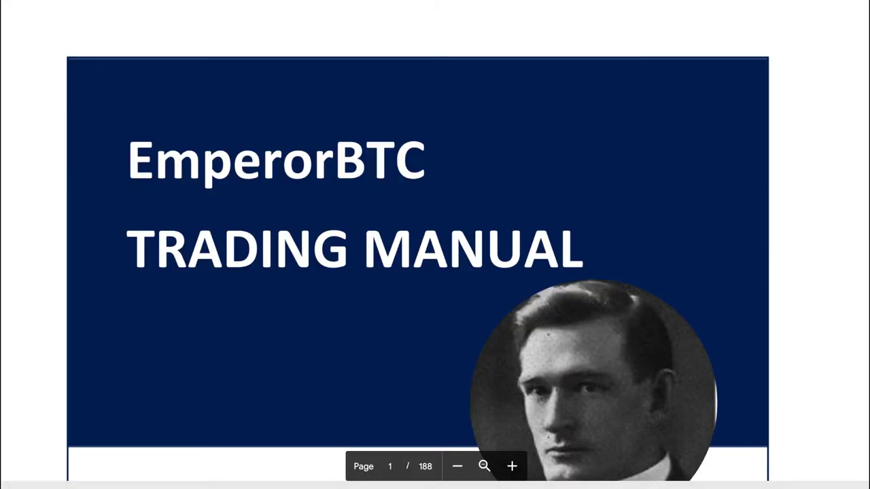
- Scroll the manual to page 30, highlight the SUPPORT AND RESISTANCE heading, and keep reading down
{"action": "scroll", "coordinate": [480, 337], "scroll_direction": "down", "scroll_amount": 10}
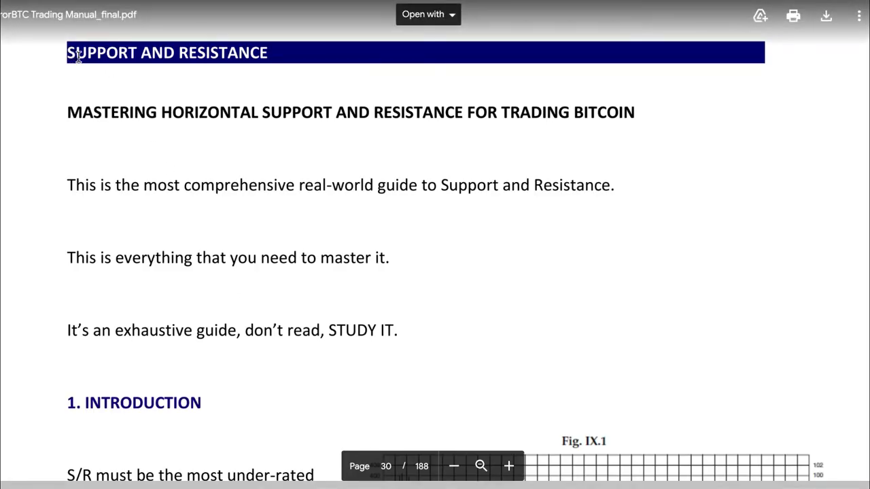
{"action": "left_click_drag", "start_coordinate": [78, 57], "coordinate": [262, 54]}
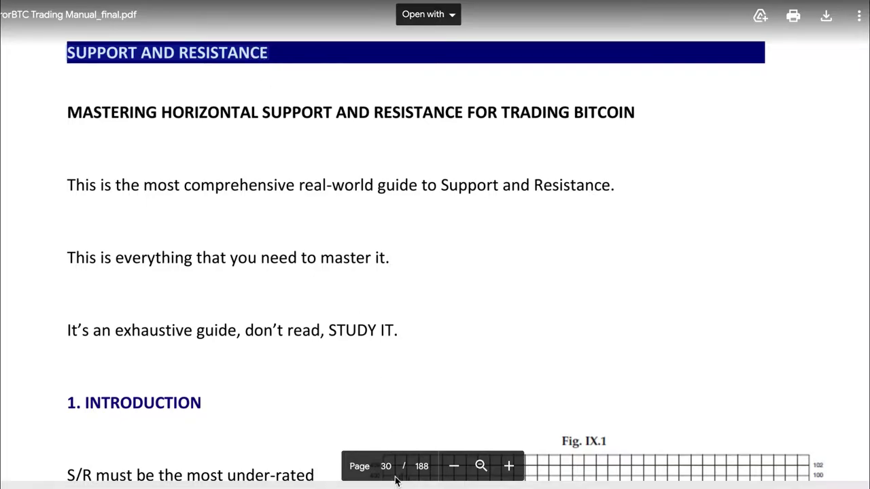
{"action": "scroll", "coordinate": [393, 474], "scroll_direction": "down", "scroll_amount": 5}
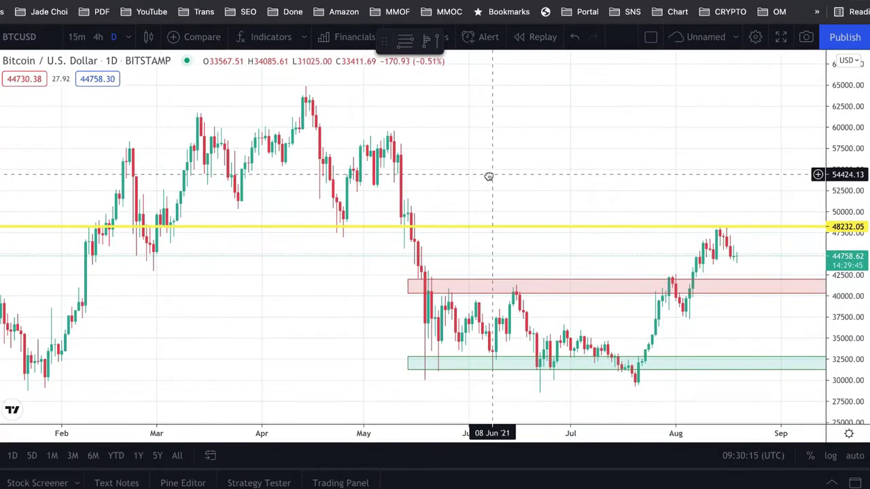
{"action": "left_click_drag", "start_coordinate": [489, 177], "coordinate": [437, 174]}
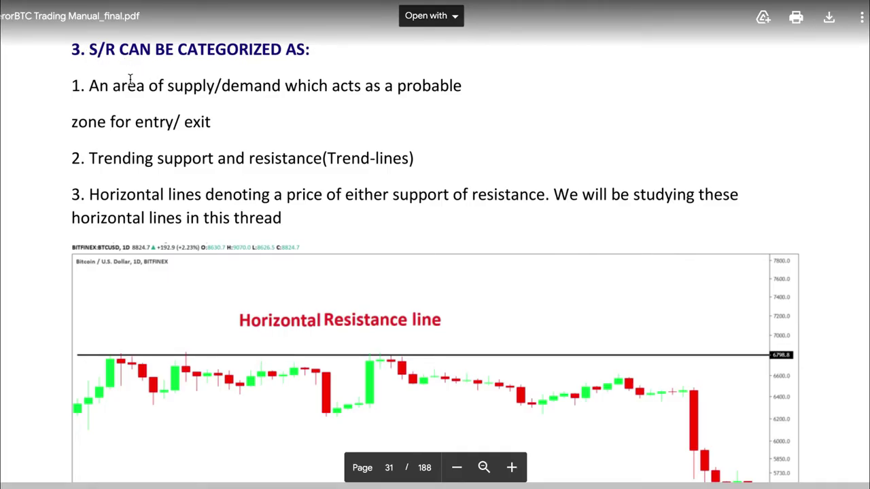
- Highlight the three S/R categories on page 31: supply/demand zone, trending, and horizontal lines
{"action": "left_click_drag", "start_coordinate": [89, 86], "coordinate": [248, 91]}
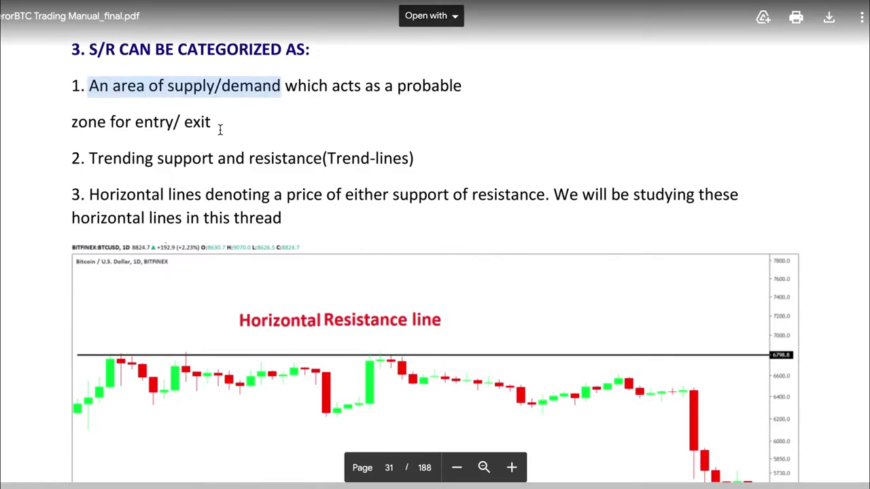
{"action": "left_click_drag", "start_coordinate": [220, 129], "coordinate": [210, 124]}
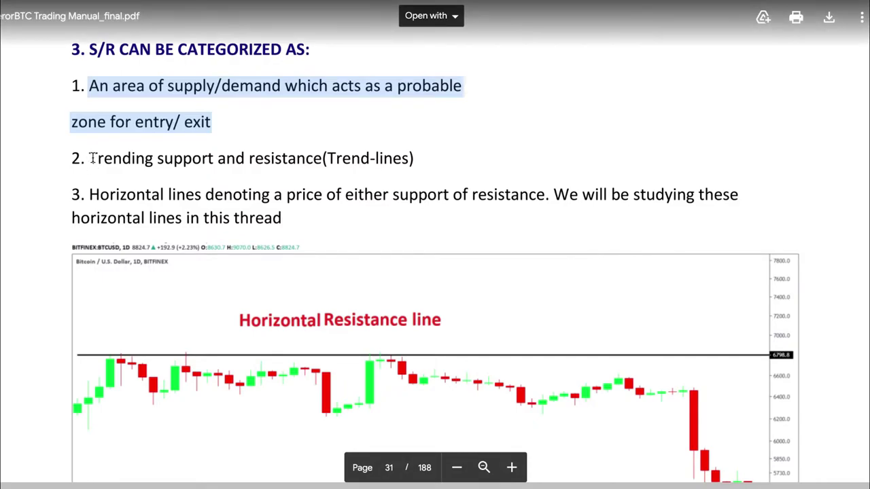
{"action": "left_click_drag", "start_coordinate": [92, 158], "coordinate": [311, 151]}
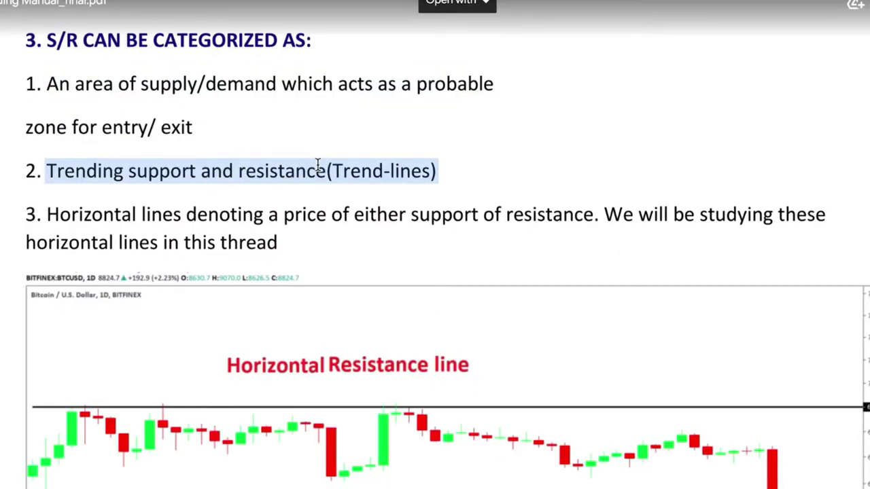
{"action": "left_click_drag", "start_coordinate": [49, 216], "coordinate": [277, 237]}
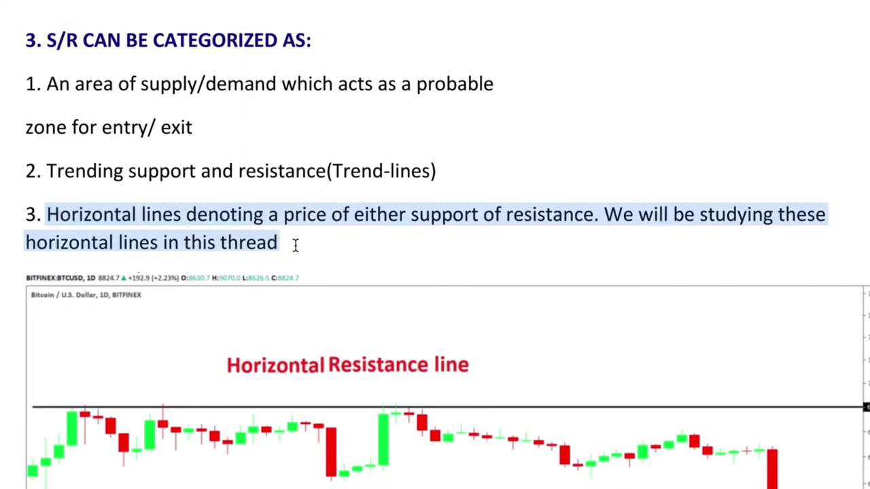
- Scroll down to the 4. DEFINITION section on page 32
{"action": "scroll", "coordinate": [231, 357], "scroll_direction": "down", "scroll_amount": 3}
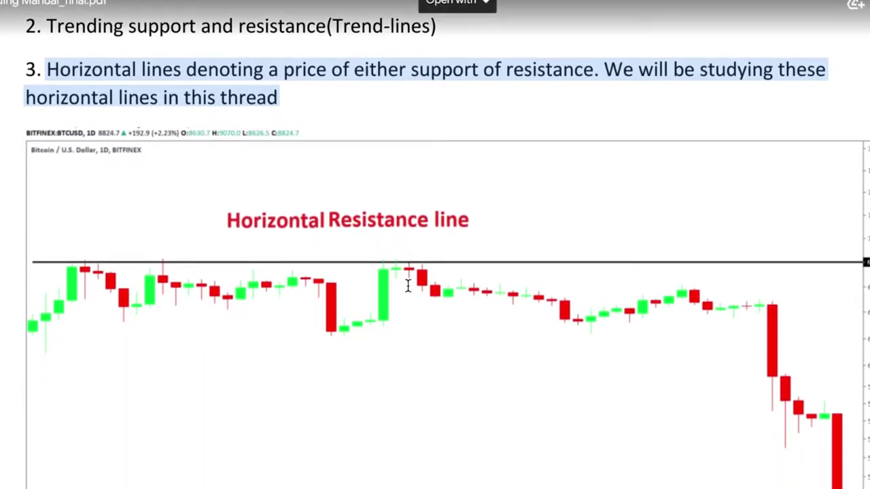
{"action": "scroll", "coordinate": [36, 199], "scroll_direction": "down", "scroll_amount": 1}
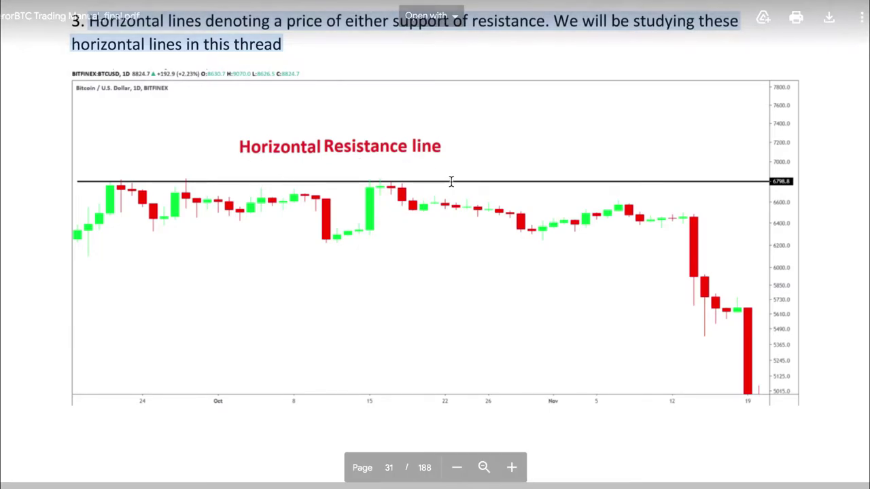
{"action": "scroll", "coordinate": [71, 98], "scroll_direction": "down", "scroll_amount": 5}
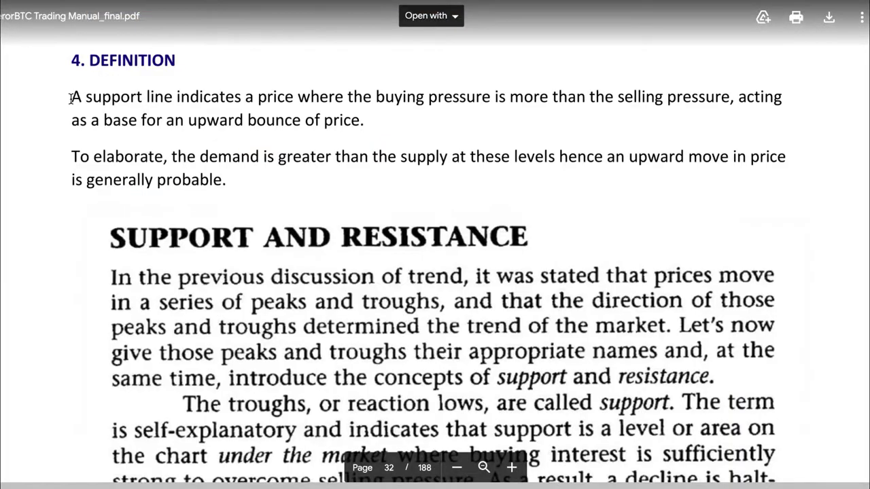
- Highlight the sentence defining a support line on page 32
{"action": "left_click_drag", "start_coordinate": [70, 99], "coordinate": [273, 159]}
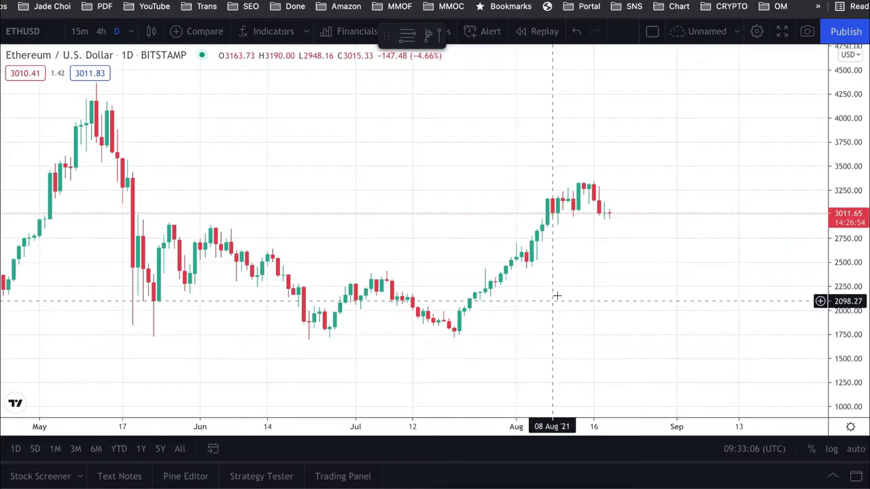
- Zoom out the ETHUSD daily chart and anchor a trend line near 1867 in February
{"action": "scroll", "coordinate": [544, 295], "scroll_direction": "down", "scroll_amount": 5}
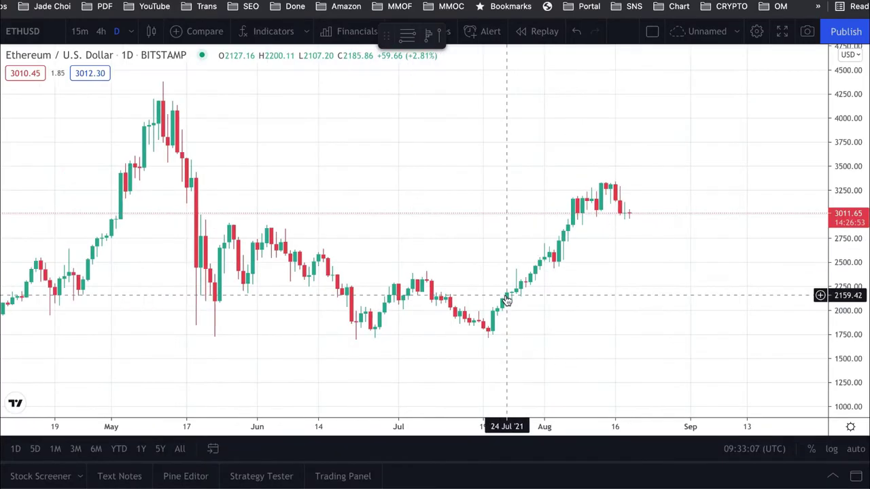
{"action": "scroll", "coordinate": [442, 319], "scroll_direction": "left", "scroll_amount": 3}
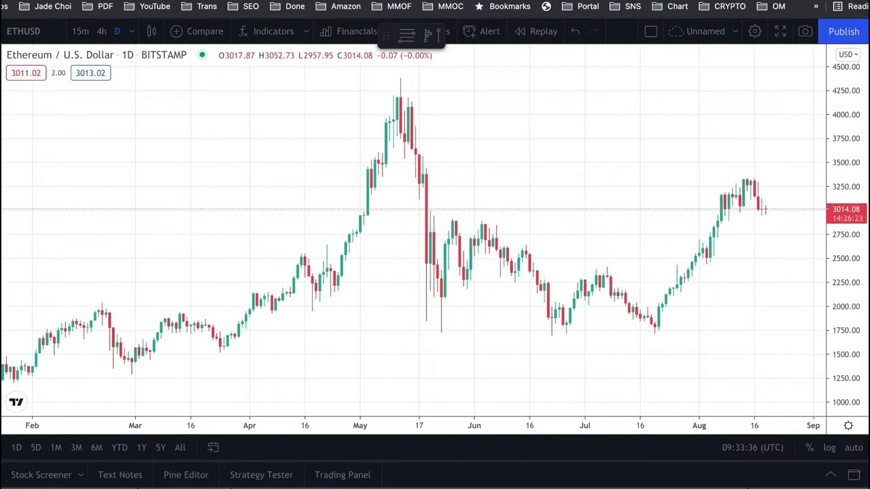
{"action": "left_click", "coordinate": [29, 319]}
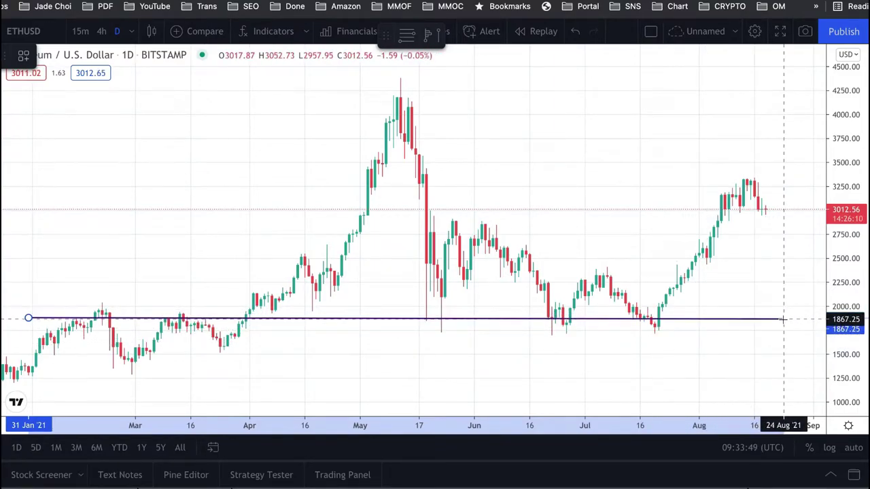
- End the support line in late August, then circle its six touches from February to 20 July
{"action": "left_click", "coordinate": [783, 319]}
{"action": "key", "text": "Escape"}
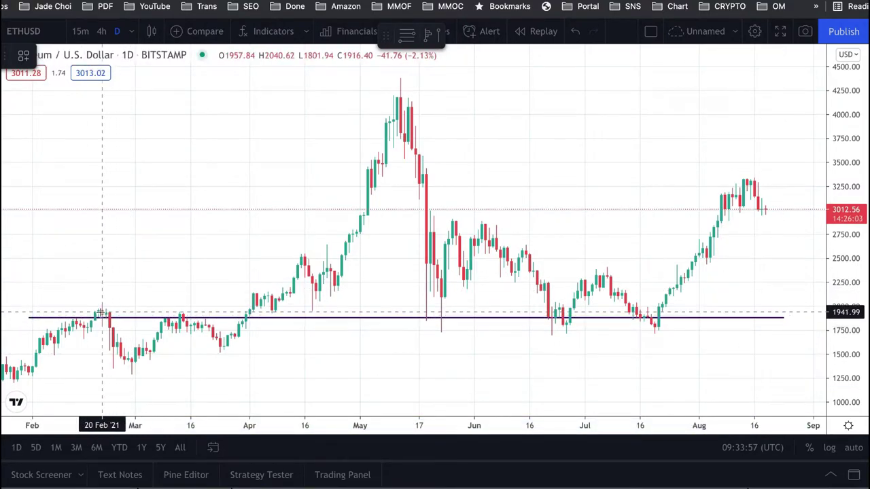
{"action": "left_click", "coordinate": [101, 312]}
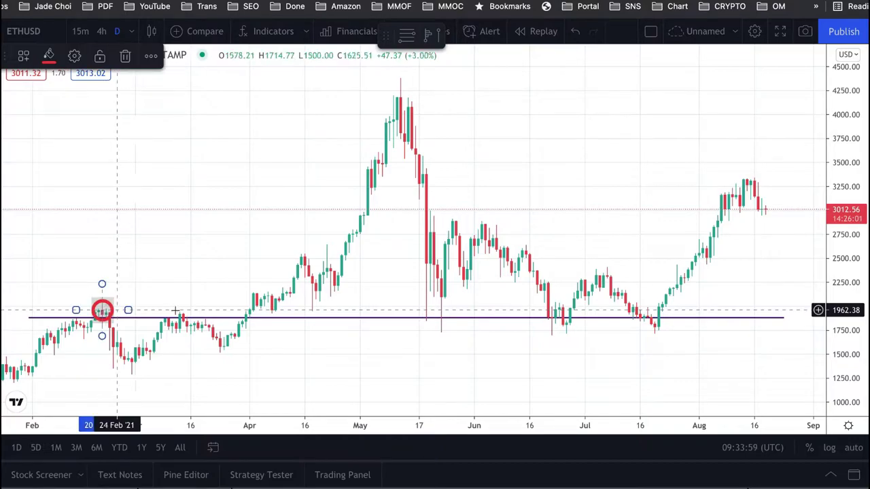
{"action": "left_click", "coordinate": [179, 310]}
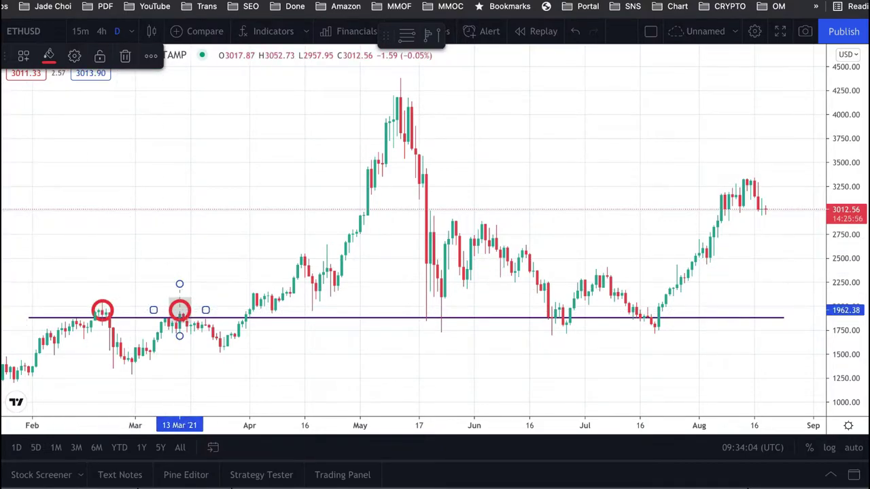
{"action": "left_click", "coordinate": [267, 308]}
{"action": "left_click", "coordinate": [437, 311]}
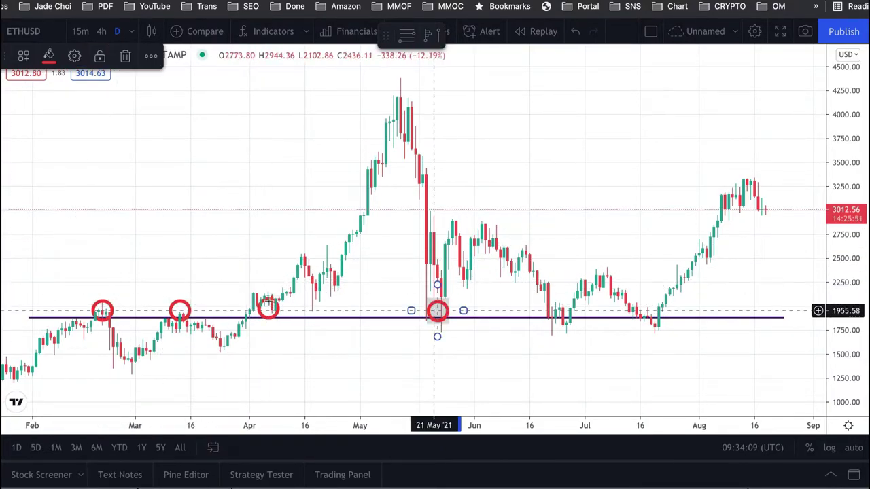
{"action": "left_click", "coordinate": [563, 310]}
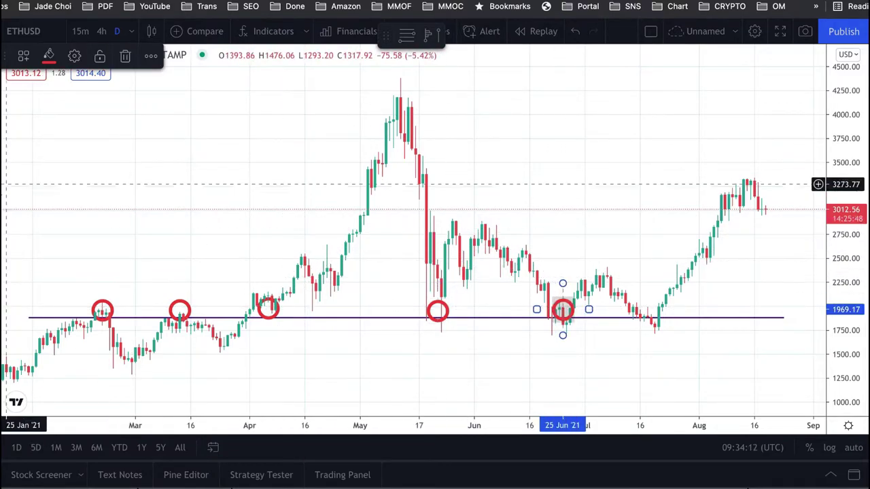
{"action": "left_click", "coordinate": [654, 317]}
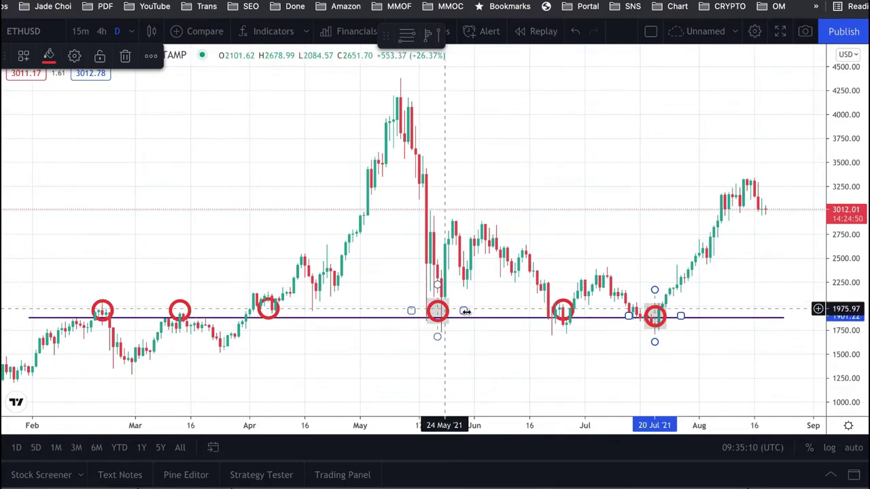
- Nudge the 1867 support line up slightly so it passes through the red circles
{"action": "left_click", "coordinate": [501, 318]}
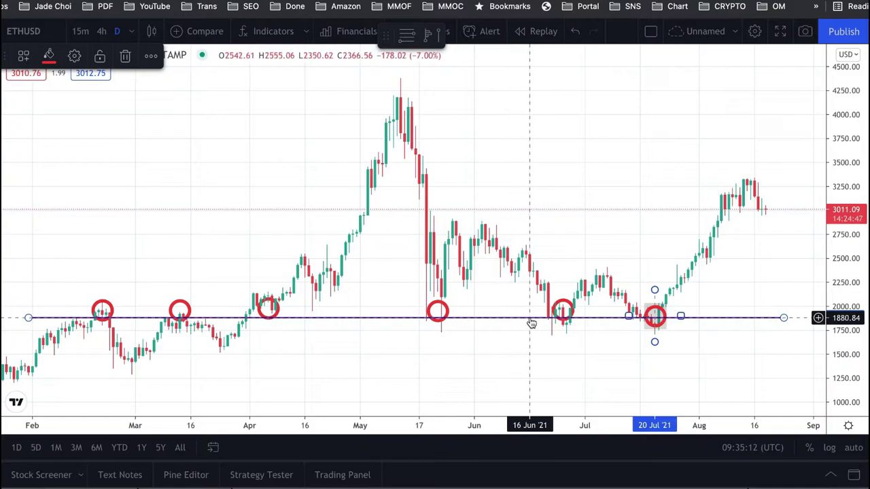
{"action": "left_click_drag", "start_coordinate": [536, 318], "coordinate": [537, 316]}
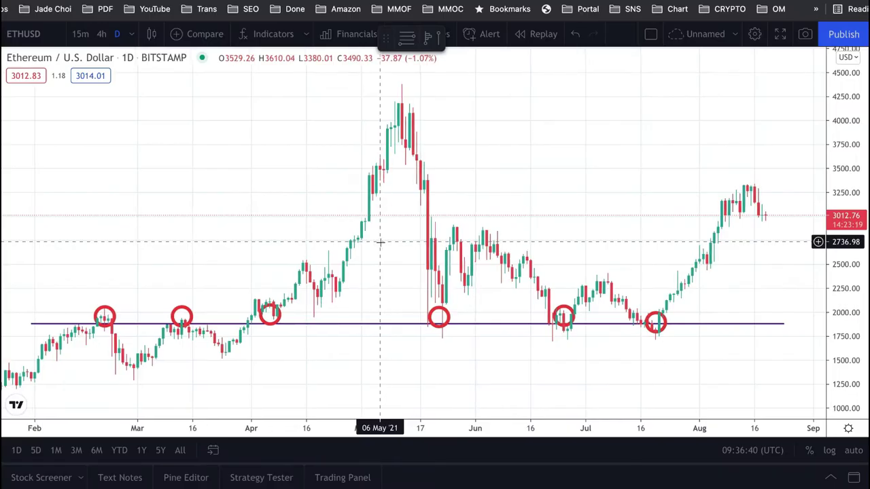
- Draw a resistance line near 2710 from early March to late August
{"action": "scroll", "coordinate": [379, 252], "scroll_direction": "down", "scroll_amount": 1}
{"action": "left_click_drag", "start_coordinate": [375, 252], "coordinate": [363, 255]}
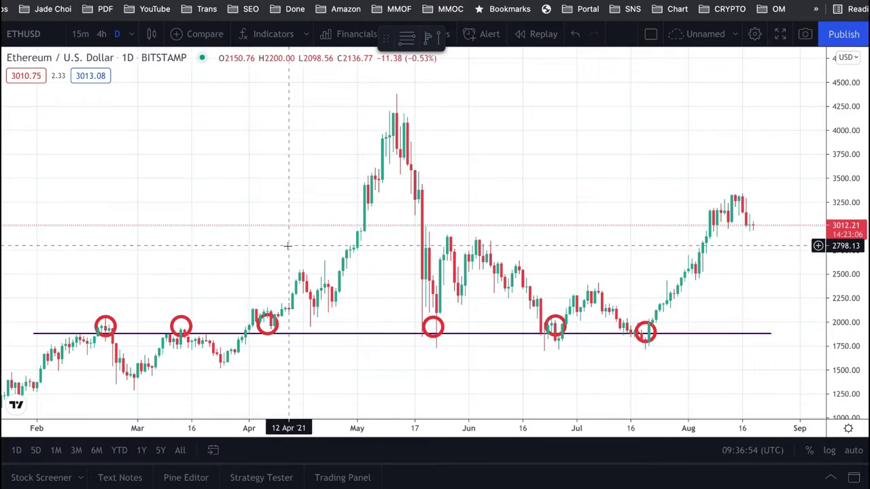
{"action": "left_click", "coordinate": [142, 255]}
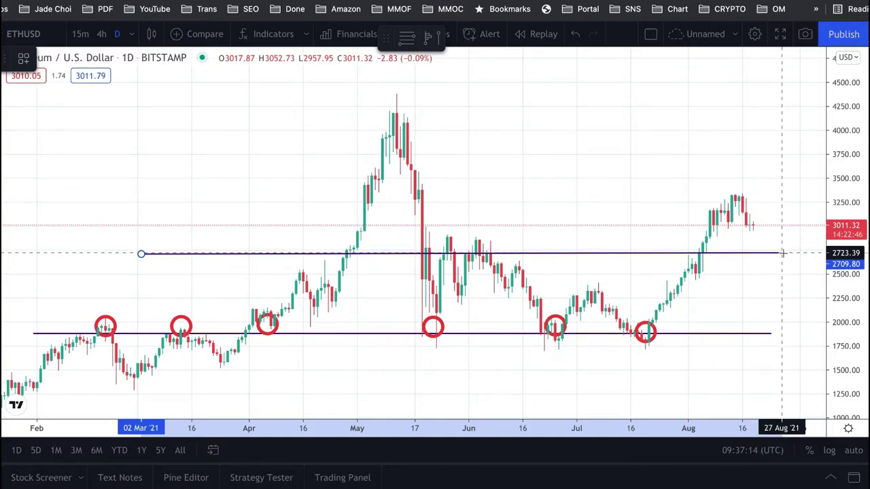
{"action": "left_click", "coordinate": [782, 254]}
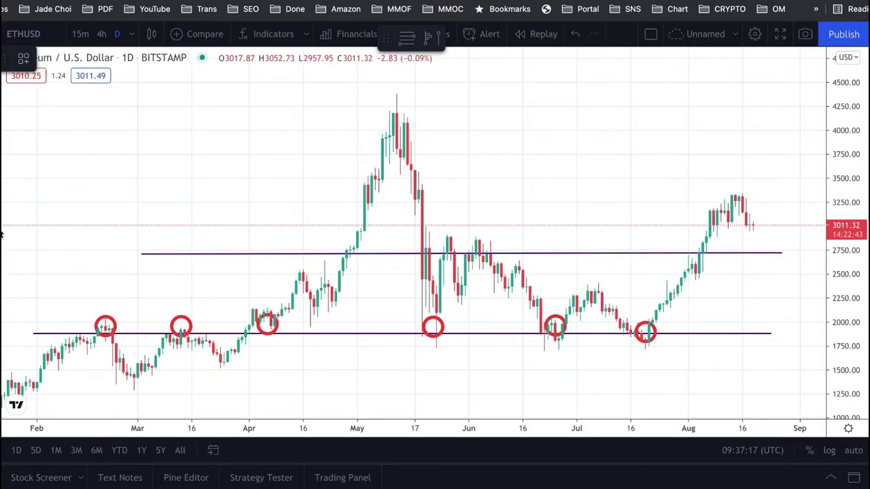
- Circle the resistance line's touches in April, late May, early June and early August
{"action": "left_click", "coordinate": [323, 255]}
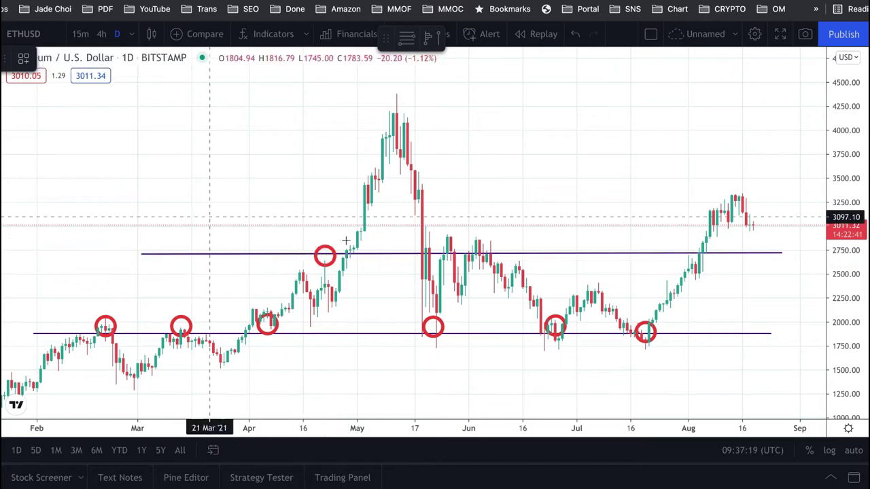
{"action": "left_click", "coordinate": [443, 251]}
{"action": "left_click", "coordinate": [475, 247]}
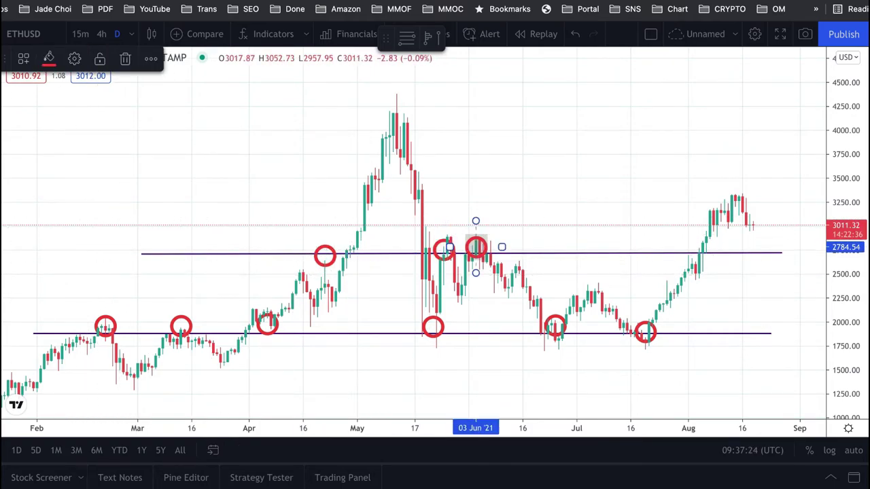
{"action": "left_click", "coordinate": [691, 256]}
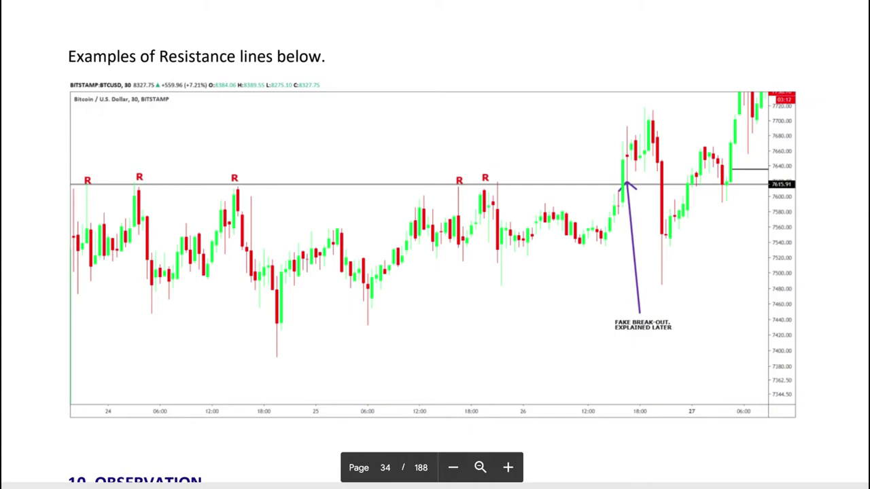
- Scroll the PDF from page 34 down to the 12. BREAKDOWN chart on page 35
{"action": "scroll", "coordinate": [322, 385], "scroll_direction": "down", "scroll_amount": 10}
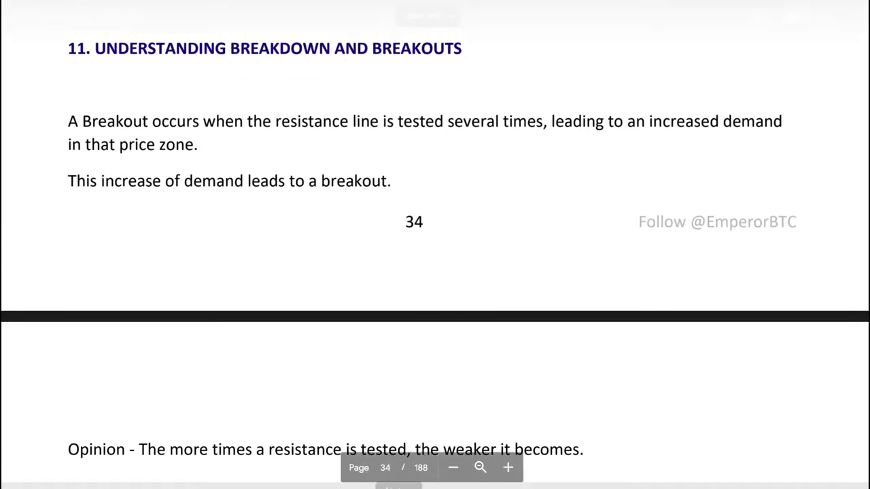
{"action": "scroll", "coordinate": [340, 439], "scroll_direction": "down", "scroll_amount": 6}
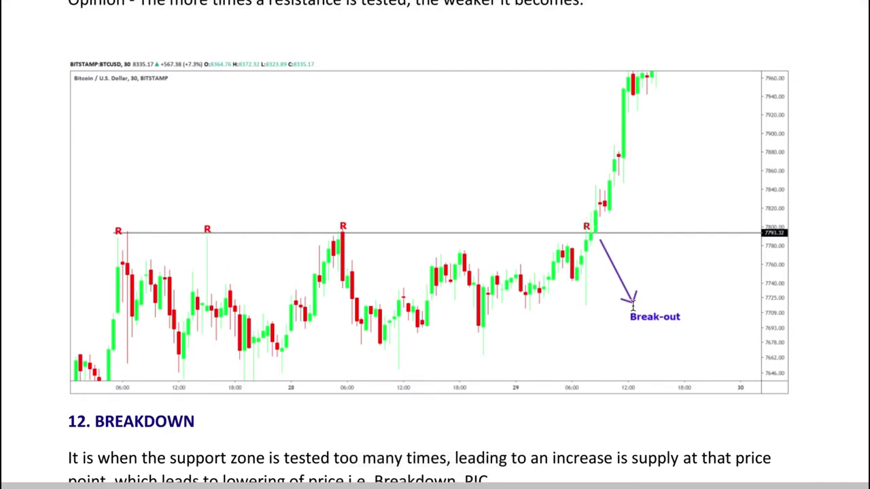
{"action": "scroll", "coordinate": [73, 312], "scroll_direction": "down", "scroll_amount": 4}
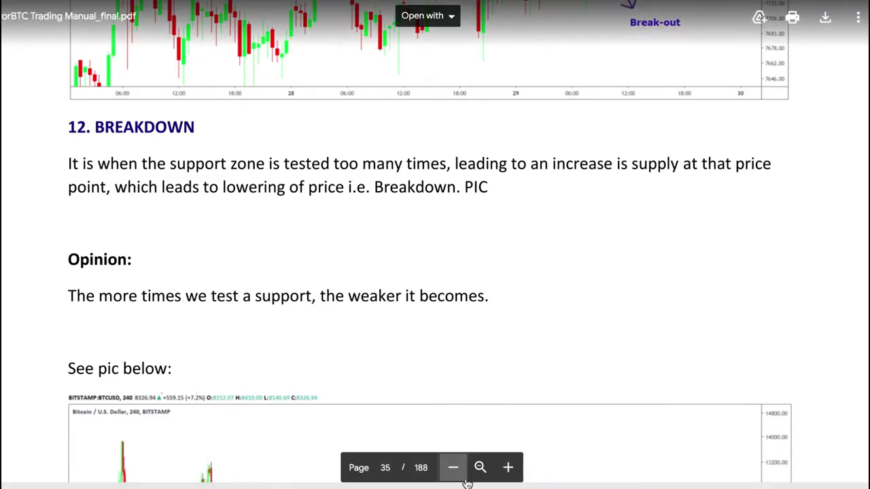
{"action": "scroll", "coordinate": [161, 347], "scroll_direction": "down", "scroll_amount": 4}
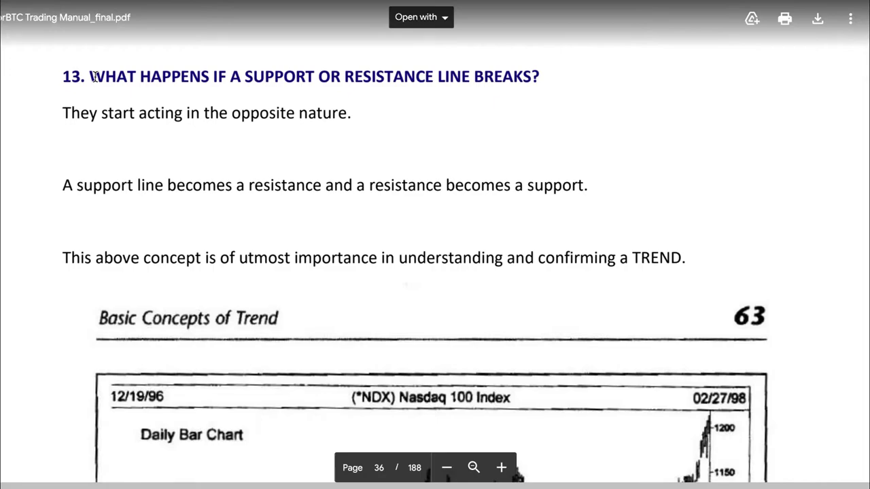
- Highlight the page 36 section 13 heading from WHAT to RESISTANCE
{"action": "left_click_drag", "start_coordinate": [89, 76], "coordinate": [420, 81]}
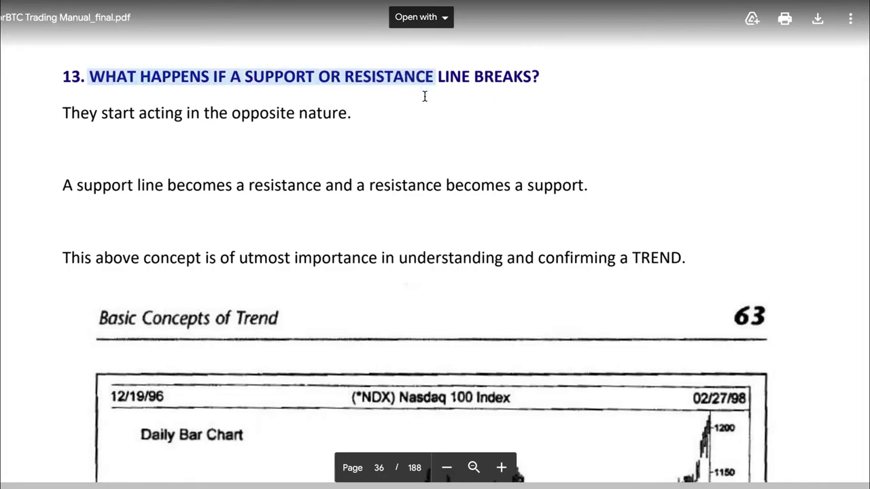
- Deselect the heading and read past the Nasdaq and support charts to page 38's section 17
{"action": "left_click", "coordinate": [225, 256]}
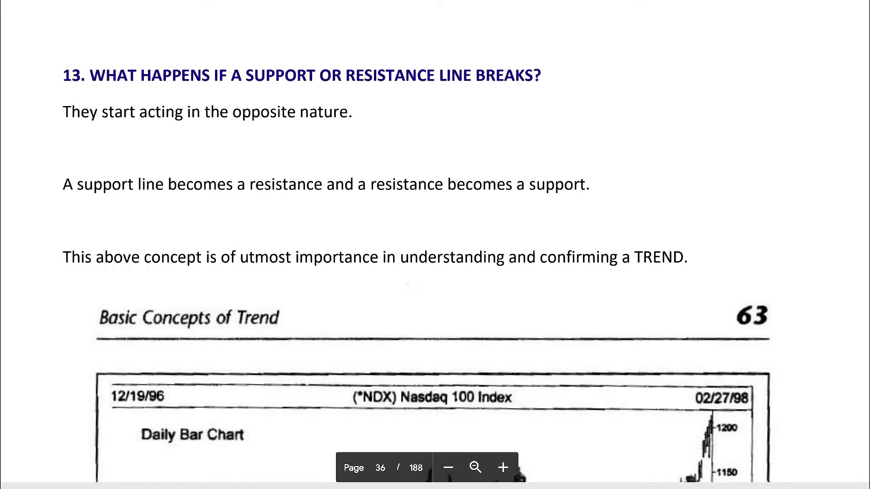
{"action": "scroll", "coordinate": [221, 276], "scroll_direction": "down", "scroll_amount": 5}
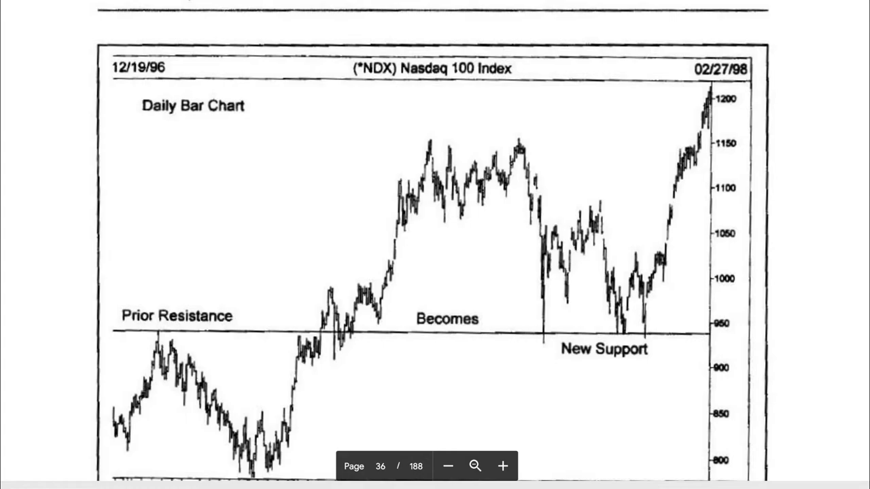
{"action": "scroll", "coordinate": [435, 259], "scroll_direction": "down", "scroll_amount": 10}
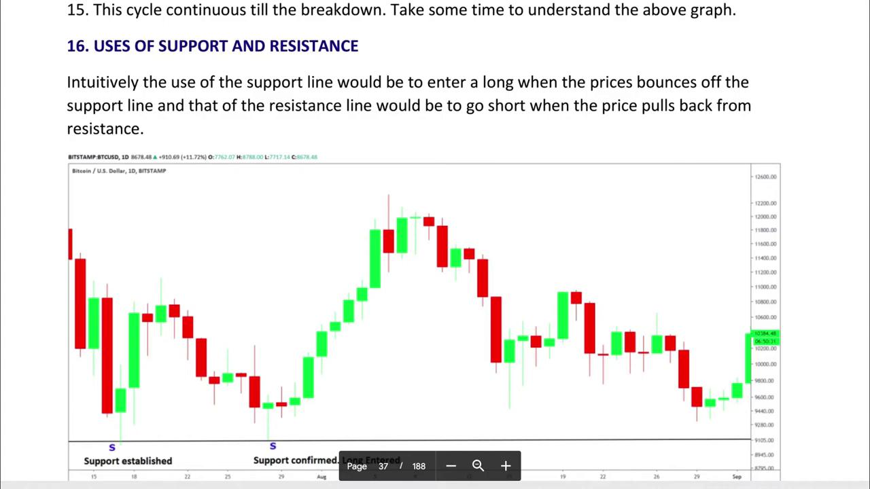
{"action": "scroll", "coordinate": [88, 275], "scroll_direction": "down", "scroll_amount": 1}
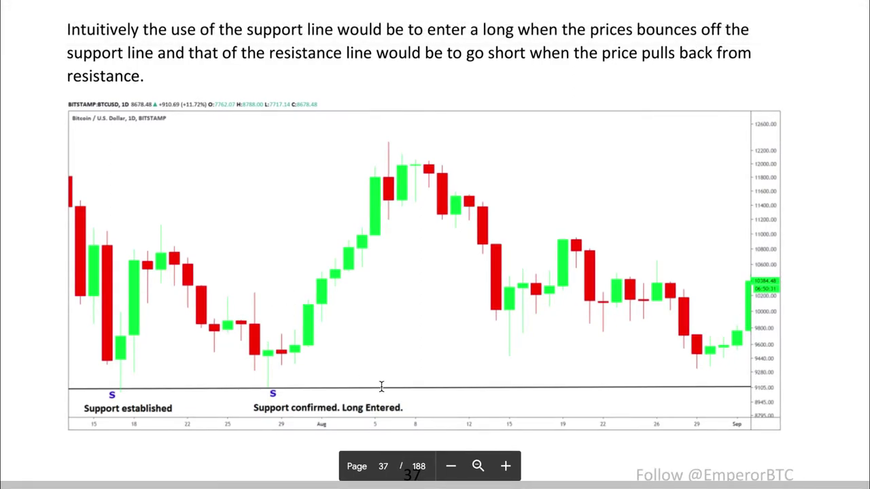
{"action": "scroll", "coordinate": [382, 386], "scroll_direction": "down", "scroll_amount": 9}
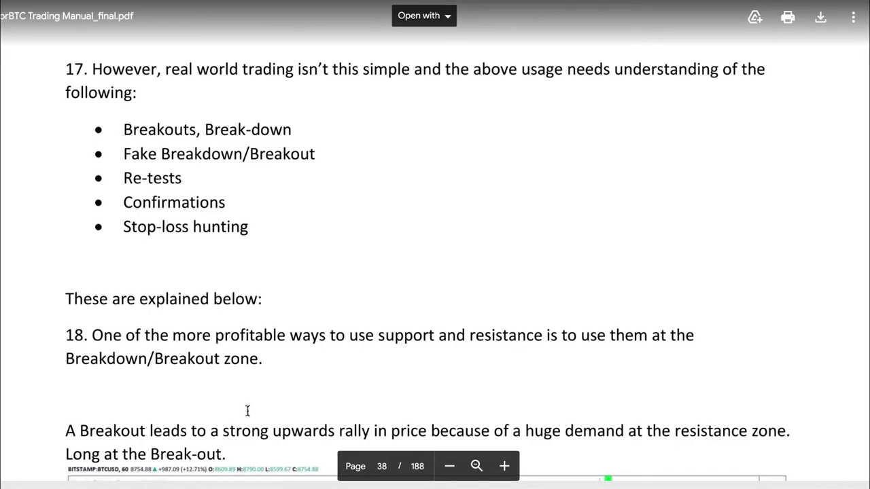
- Scroll past the page 38 break-out chart to page 39's short-below-support break-down chart
{"action": "scroll", "coordinate": [247, 410], "scroll_direction": "down", "scroll_amount": 3}
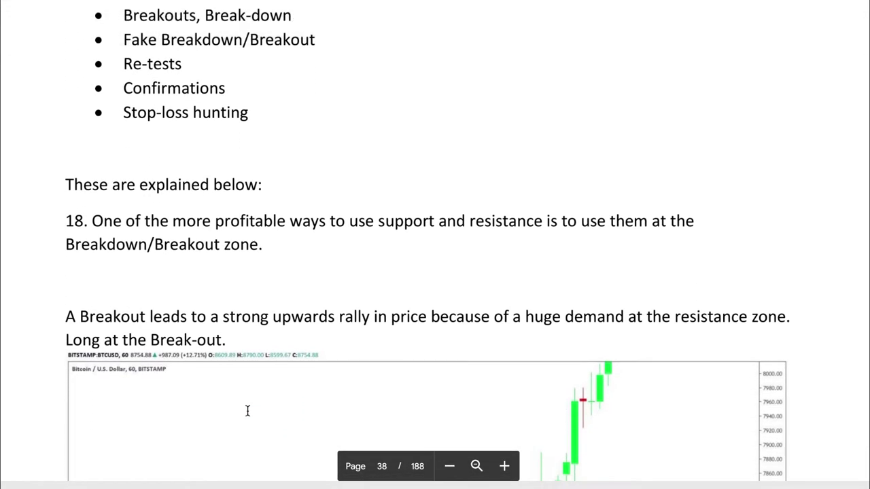
{"action": "scroll", "coordinate": [247, 411], "scroll_direction": "down", "scroll_amount": 3}
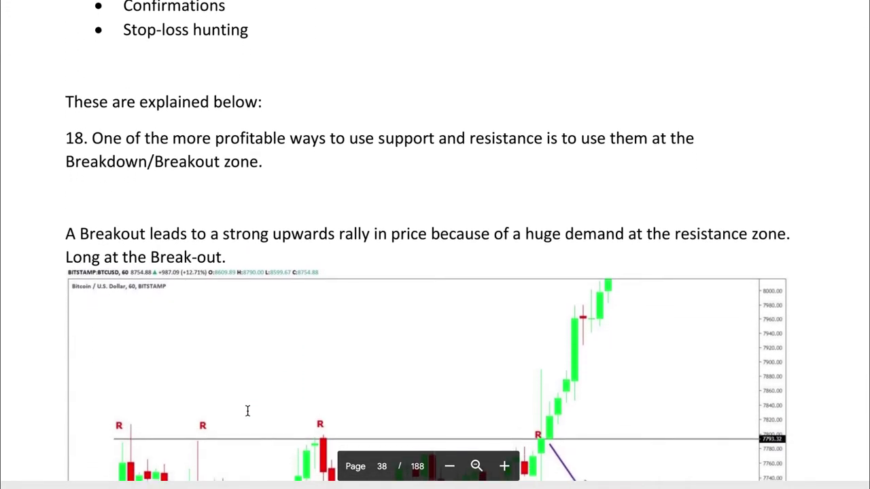
{"action": "scroll", "coordinate": [248, 410], "scroll_direction": "down", "scroll_amount": 1}
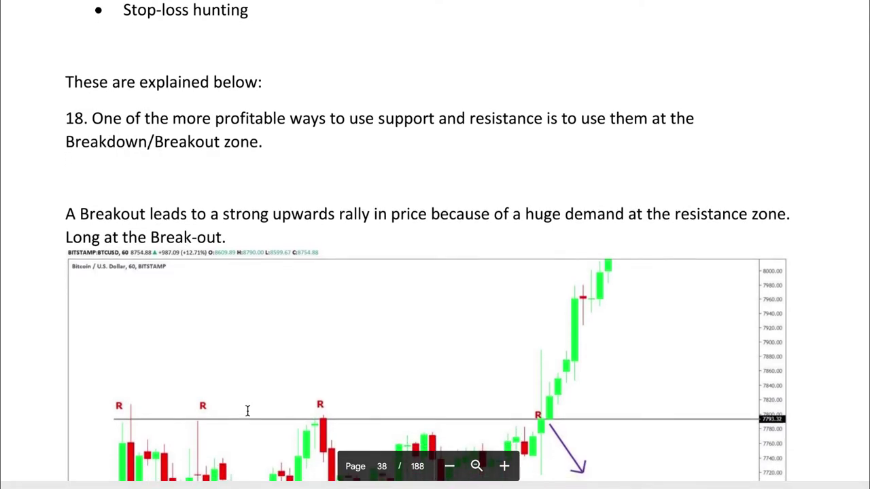
{"action": "scroll", "coordinate": [247, 410], "scroll_direction": "down", "scroll_amount": 2}
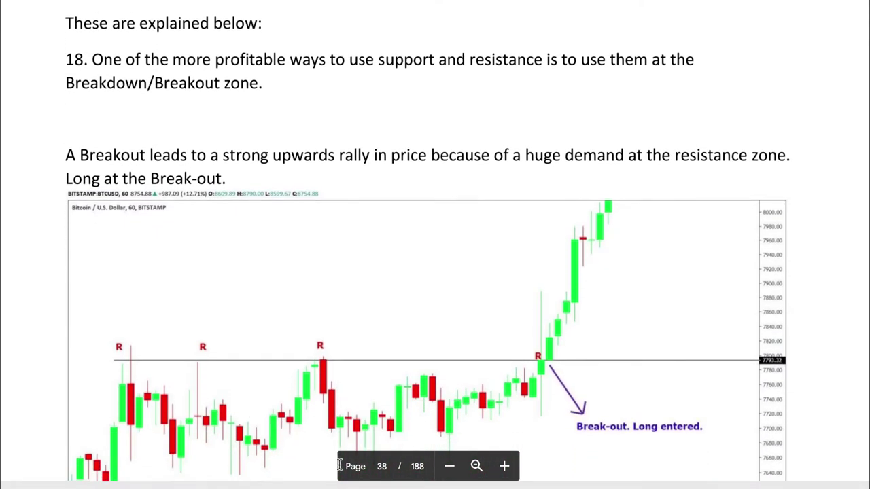
{"action": "scroll", "coordinate": [545, 306], "scroll_direction": "down", "scroll_amount": 2}
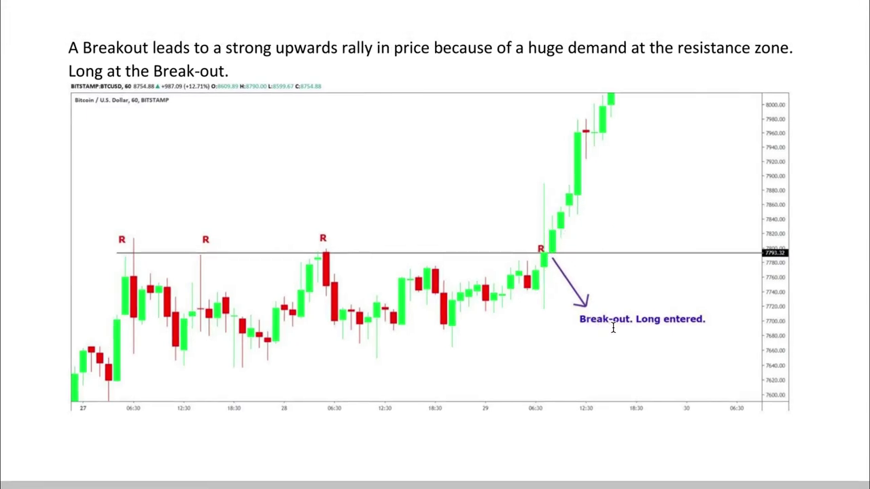
{"action": "scroll", "coordinate": [456, 298], "scroll_direction": "down", "scroll_amount": 10}
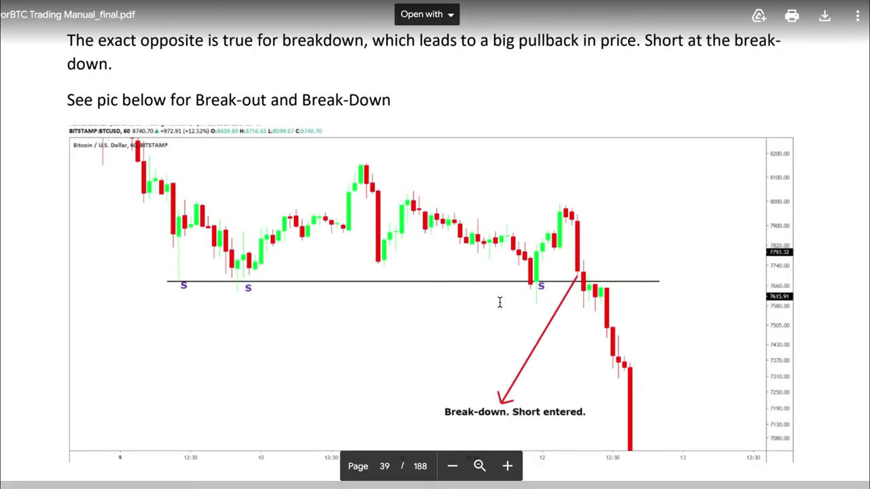
{"action": "scroll", "coordinate": [500, 302], "scroll_direction": "down", "scroll_amount": 1}
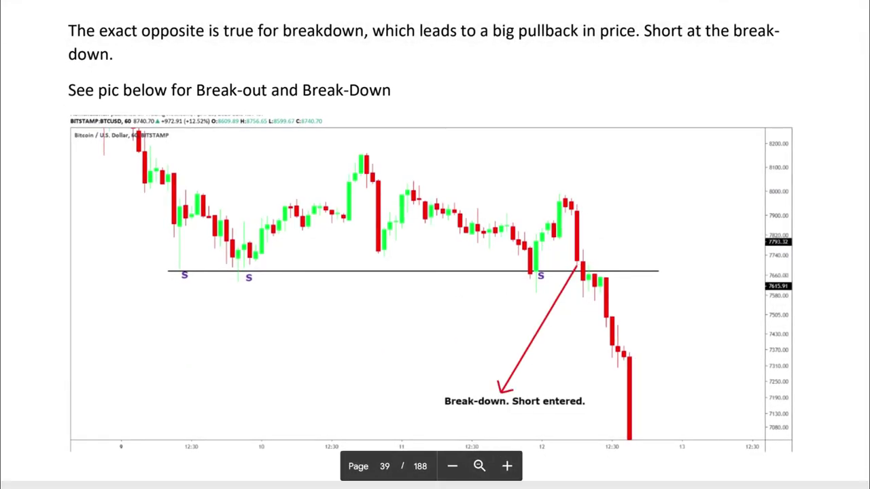
{"action": "scroll", "coordinate": [484, 474], "scroll_direction": "down", "scroll_amount": 1}
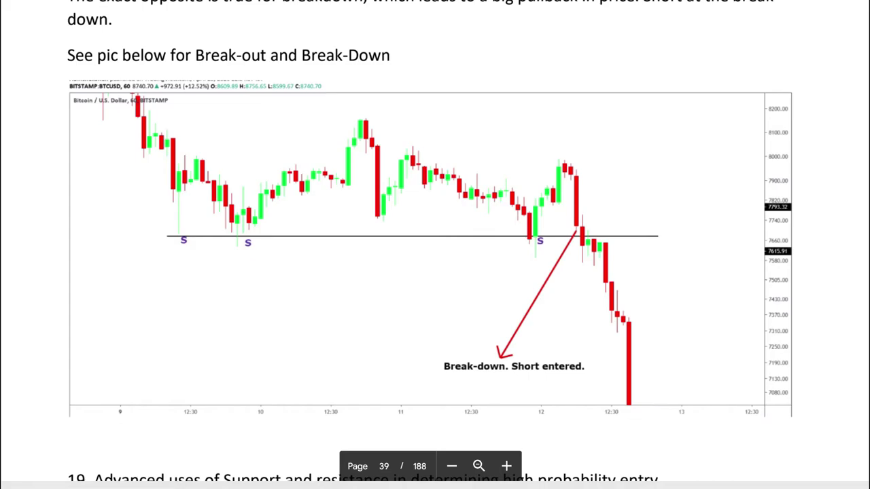
- Jump to page 40's stop-hunting charts, then scroll to page 41's fake-breakdown chart
{"action": "key", "text": "Right"}
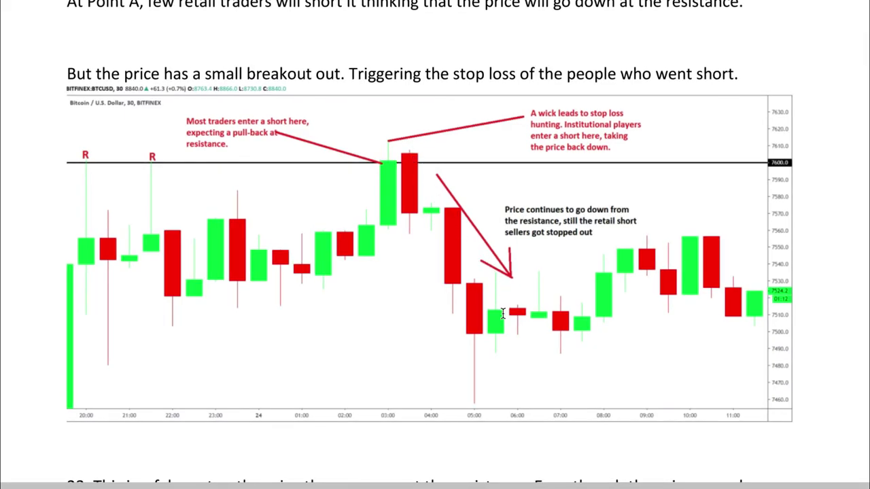
{"action": "mouse_move", "coordinate": [508, 443]}
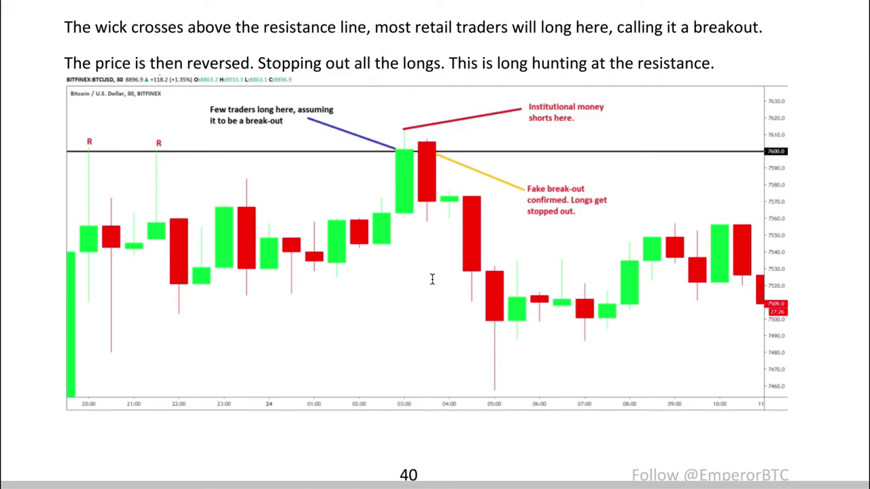
{"action": "mouse_move", "coordinate": [448, 477]}
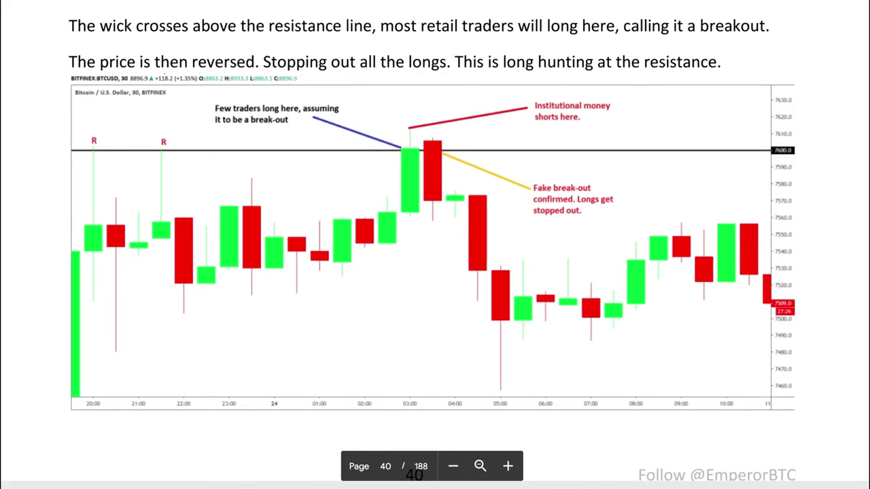
{"action": "scroll", "coordinate": [489, 378], "scroll_direction": "down", "scroll_amount": 10}
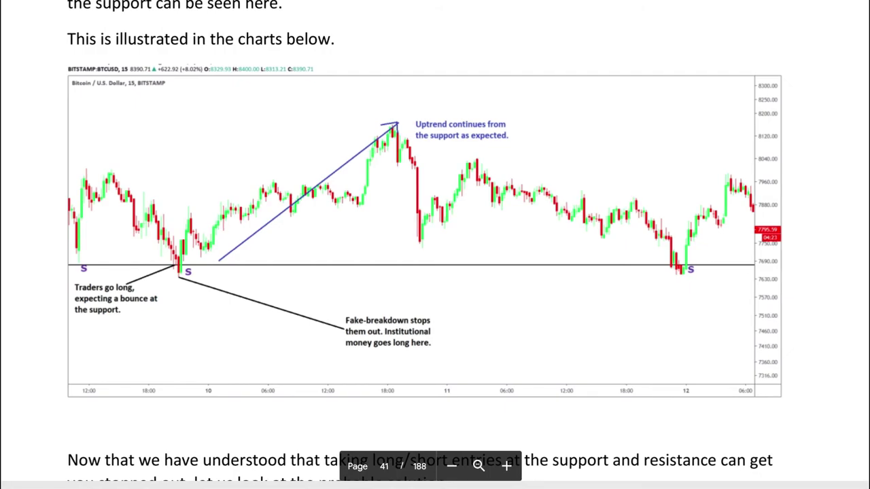
- Scroll through the re-test and confirmation charts to page 43's 2ND SOLUTION heading
{"action": "scroll", "coordinate": [292, 360], "scroll_direction": "down", "scroll_amount": 7}
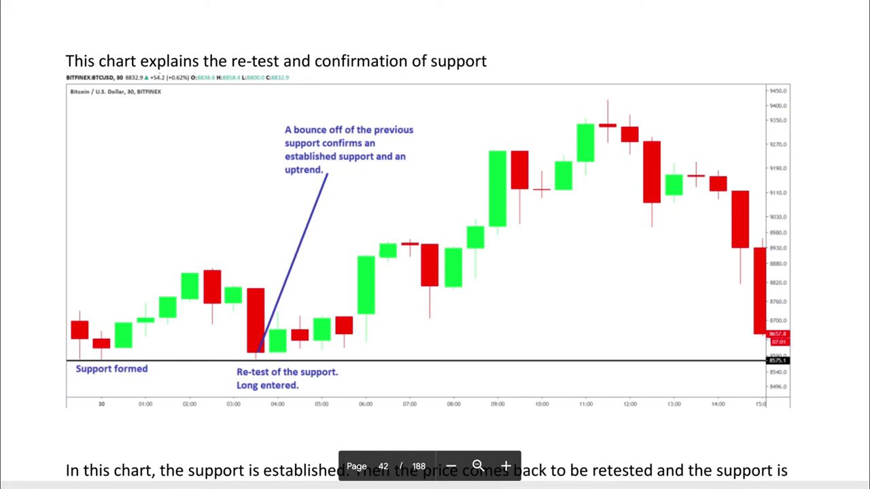
{"action": "scroll", "coordinate": [286, 360], "scroll_direction": "down", "scroll_amount": 8}
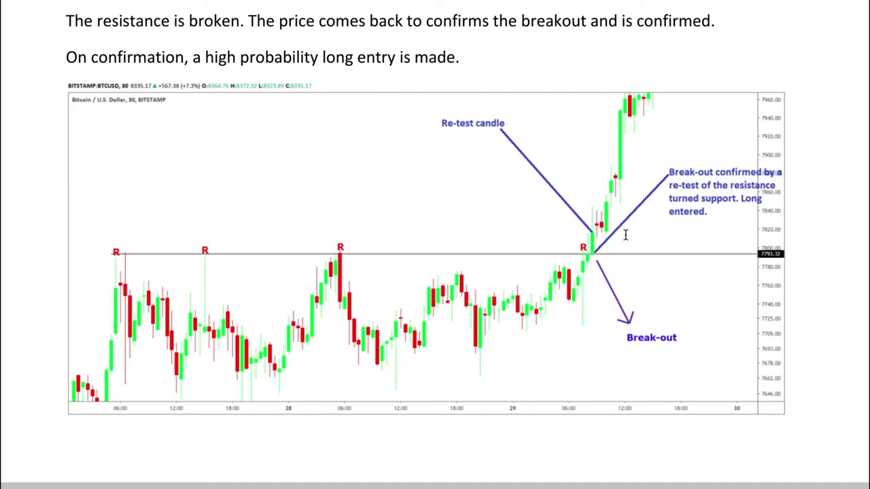
{"action": "scroll", "coordinate": [526, 458], "scroll_direction": "down", "scroll_amount": 5}
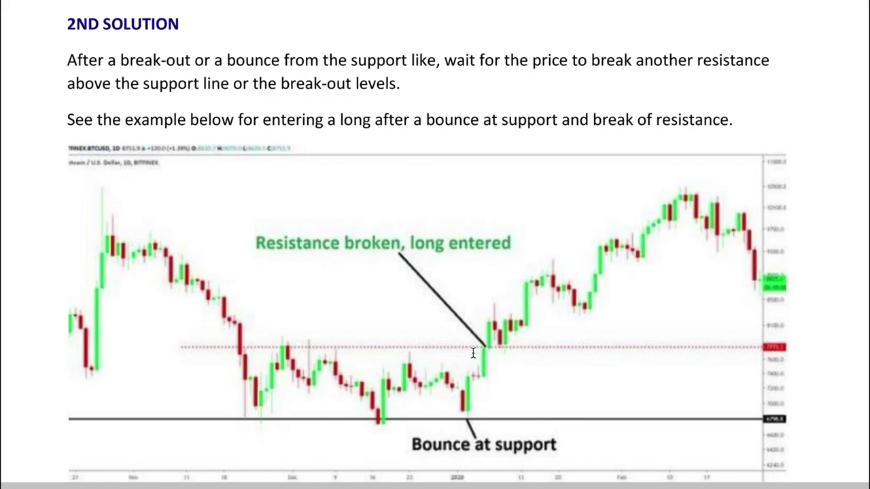
- Scroll to page 44, 'Risk Management Part 1: How not to lose your money'
{"action": "scroll", "coordinate": [457, 401], "scroll_direction": "down", "scroll_amount": 3}
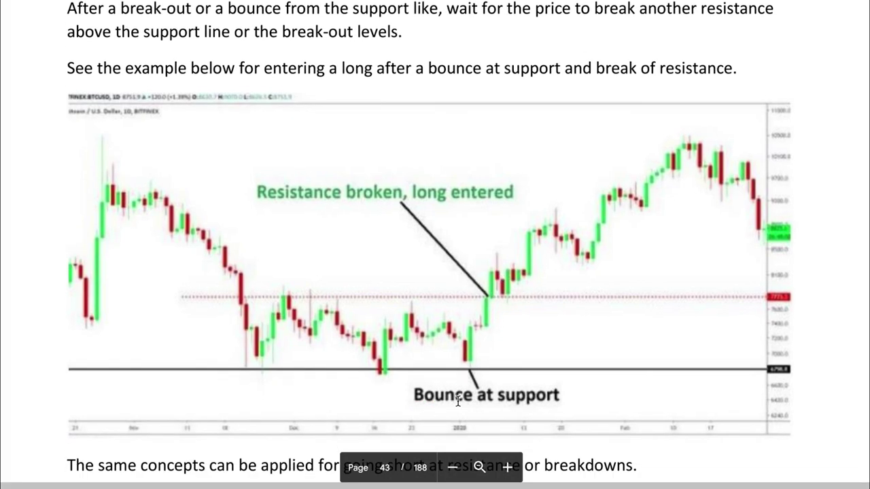
{"action": "scroll", "coordinate": [458, 408], "scroll_direction": "down", "scroll_amount": 1}
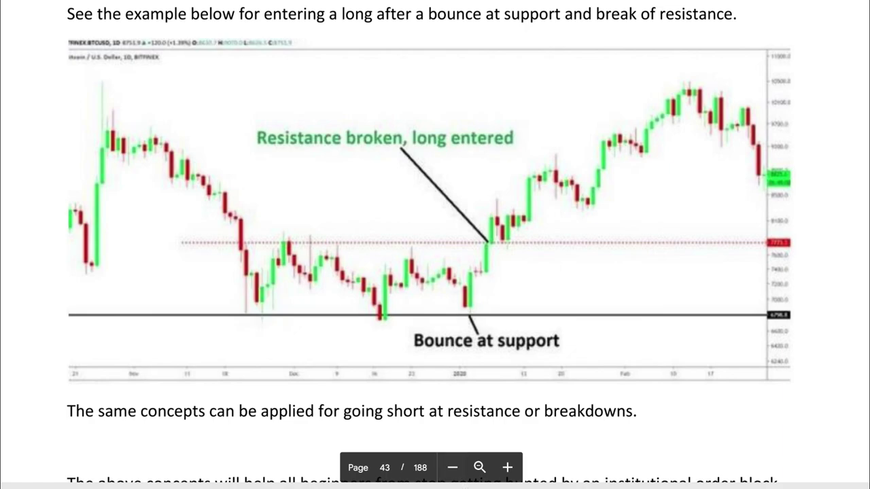
{"action": "scroll", "coordinate": [417, 385], "scroll_direction": "down", "scroll_amount": 5}
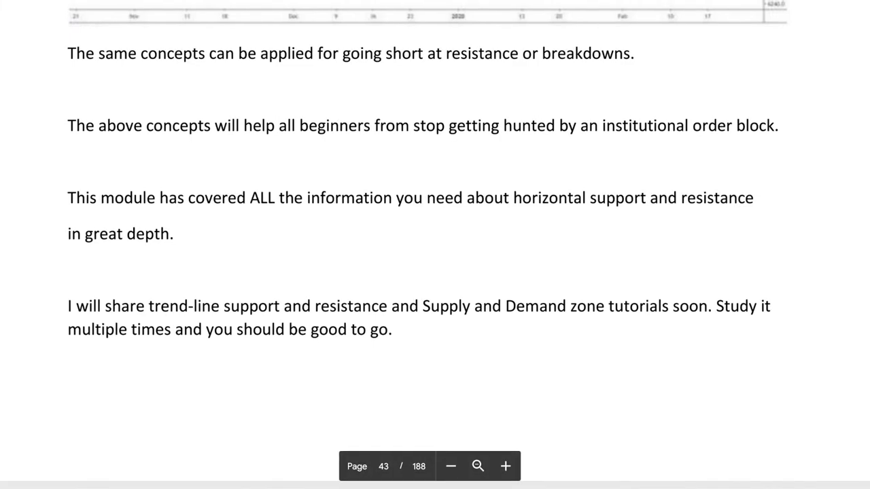
{"action": "scroll", "coordinate": [334, 369], "scroll_direction": "down", "scroll_amount": 8}
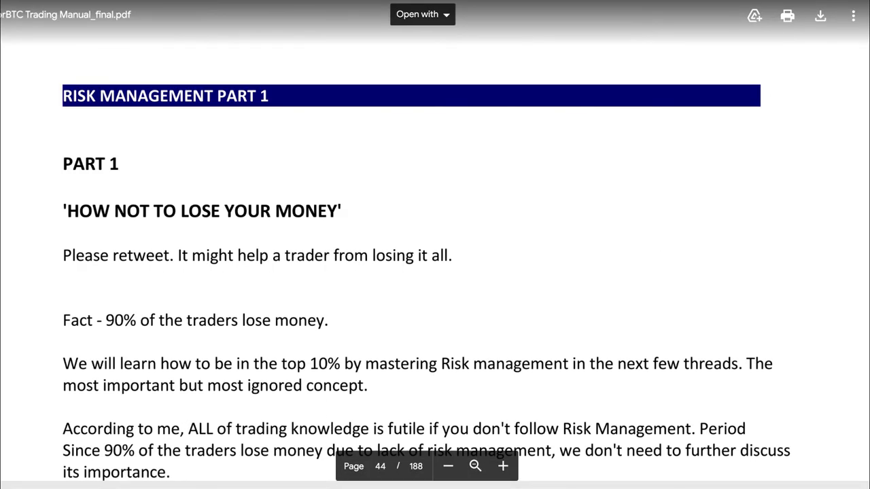